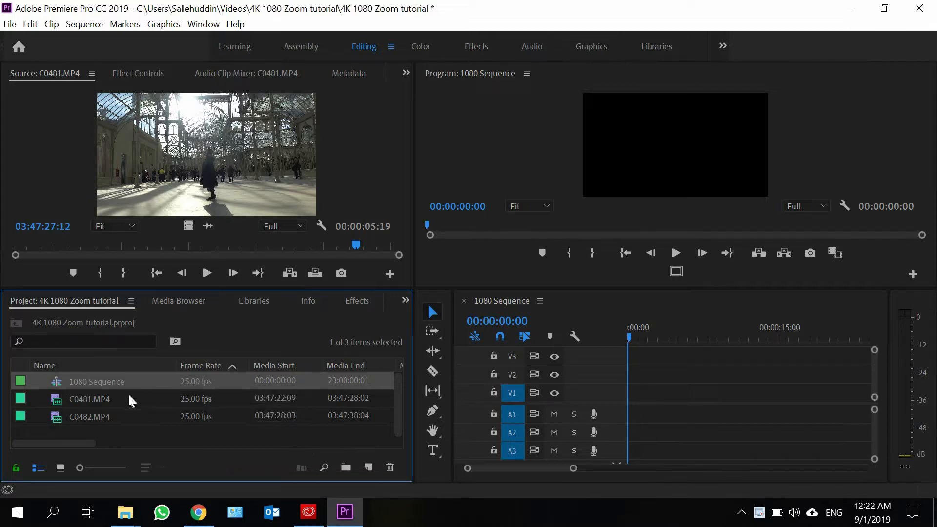
Open the C0481.MP4 clip in the source monitor and play through its footage.
click(102, 397)
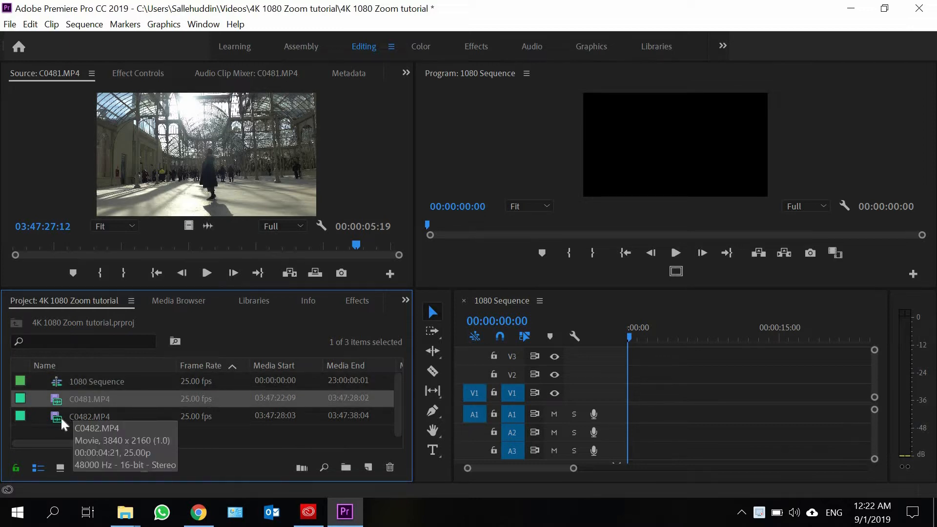
click(61, 418)
click(60, 401)
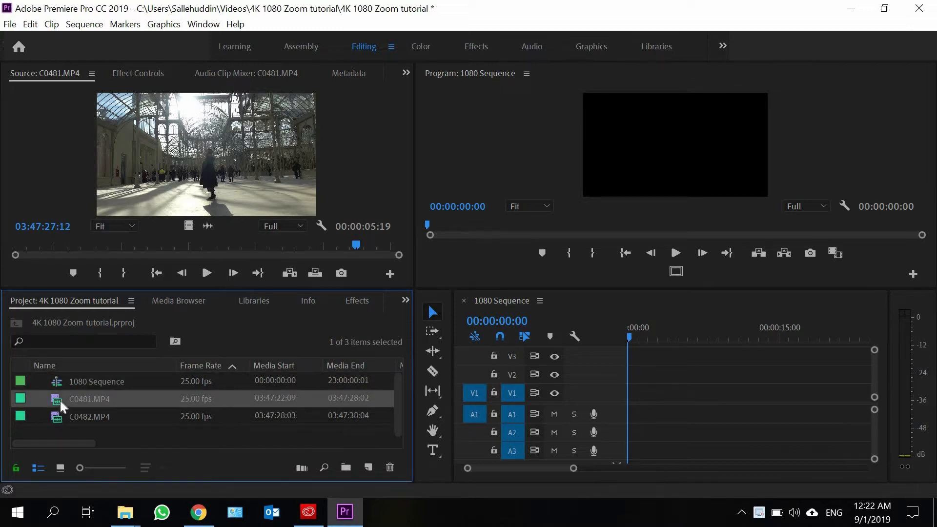
mouse_move(60, 400)
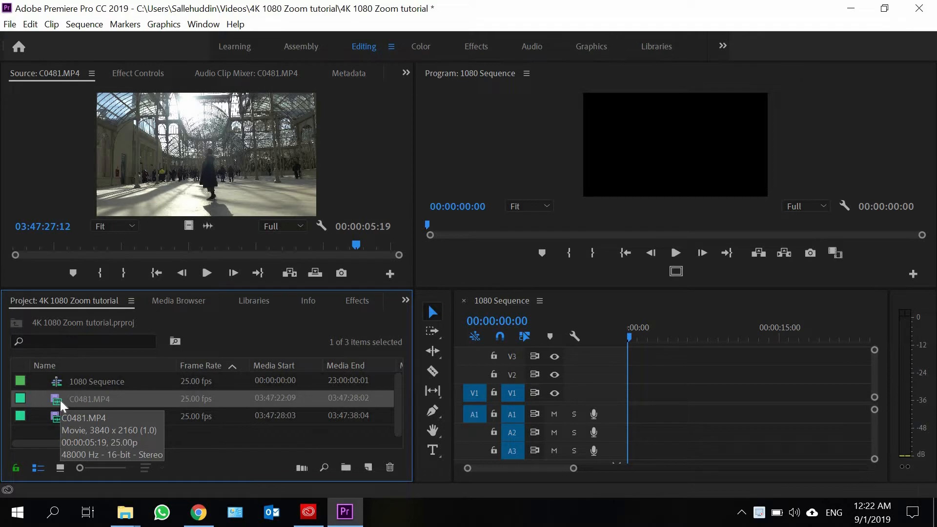
double_click(60, 400)
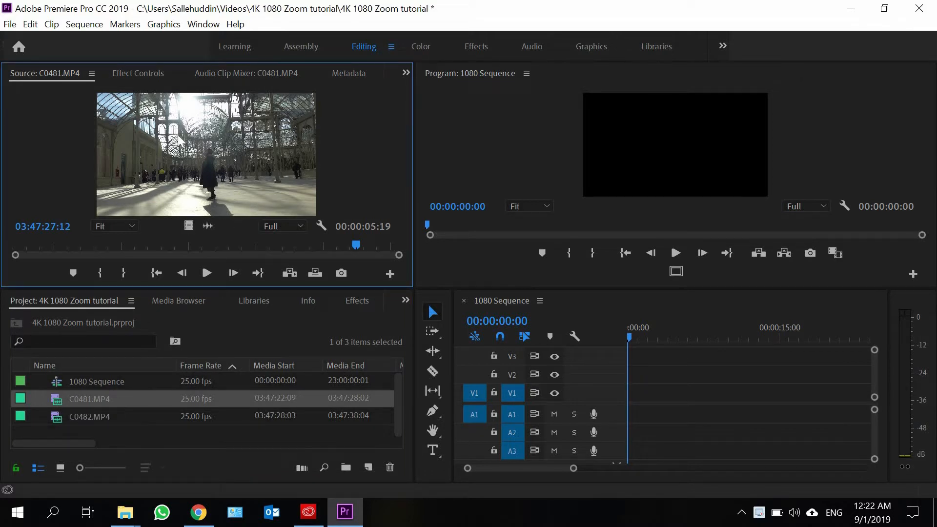
drag(143, 248, 34, 252)
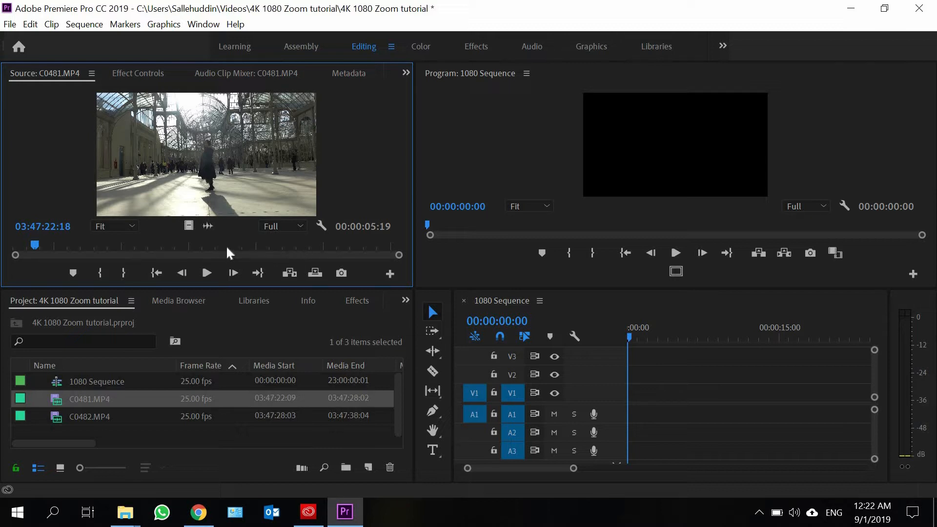
key(space)
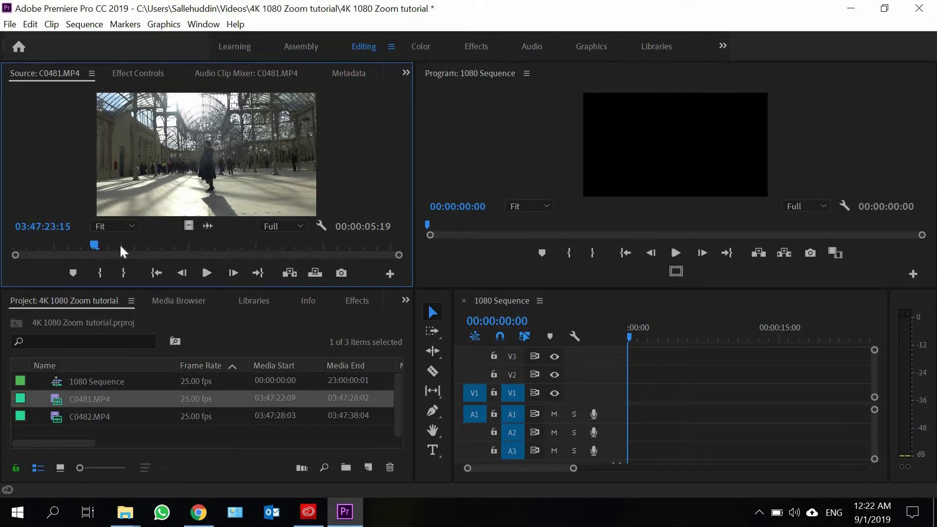
click(246, 252)
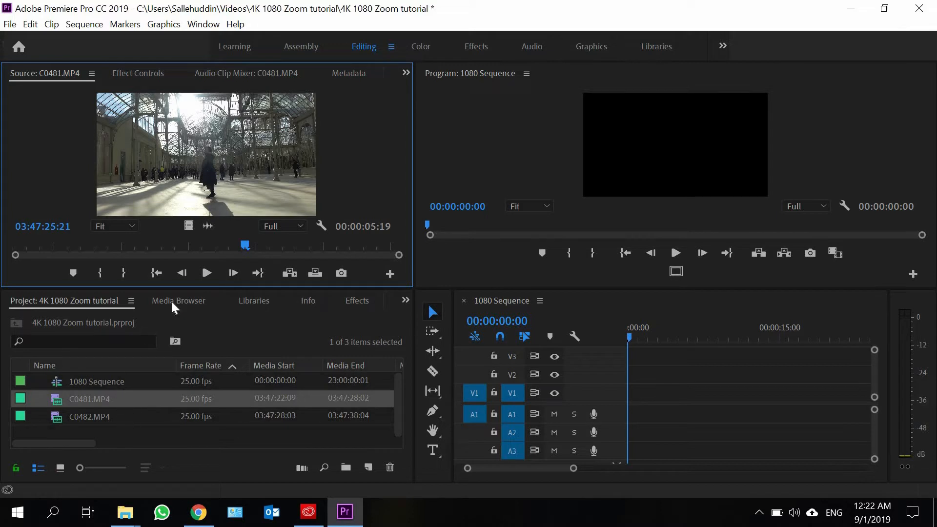
Mark the source clip's in point at 03:47:23:00 and its out point at 03:47:27:12.
drag(239, 247, 53, 252)
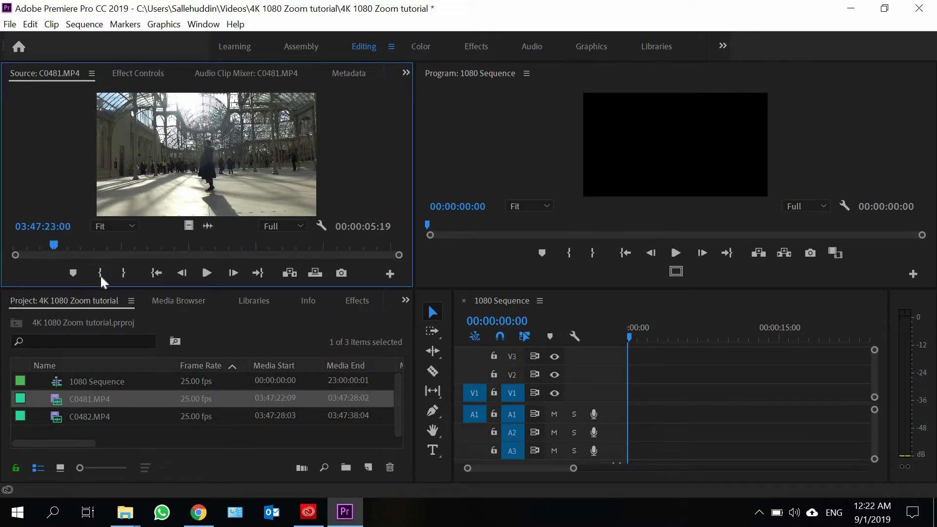
click(101, 277)
drag(66, 245, 168, 246)
drag(247, 252, 357, 250)
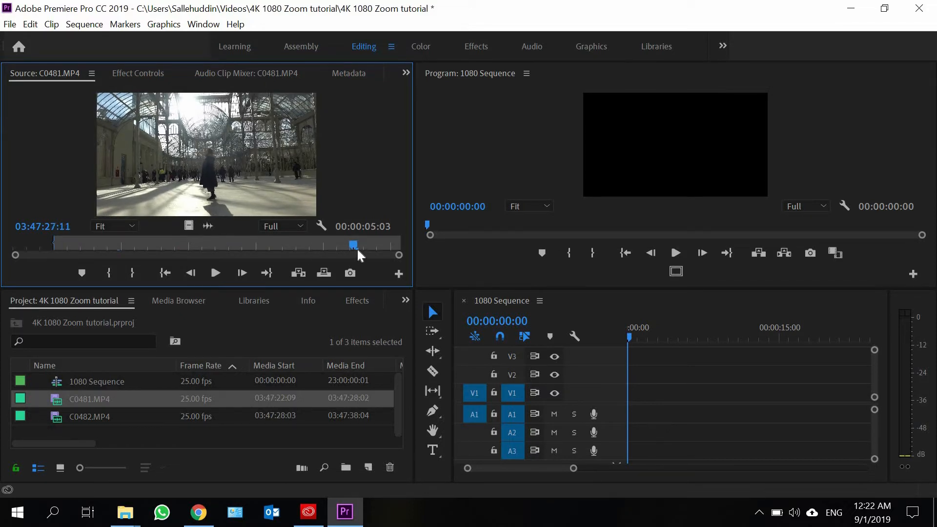
click(133, 274)
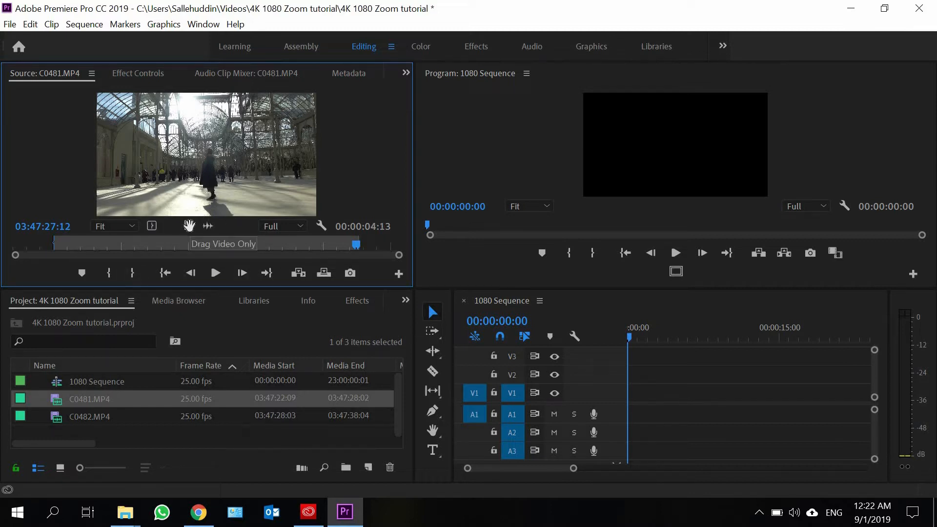
Place only the marked clip's video on V1 at the start of 1080 Sequence, keeping the existing sequence settings, and scrub through it.
mouse_move(627, 390)
mouse_down()
mouse_move(641, 402)
mouse_move(634, 391)
mouse_up()
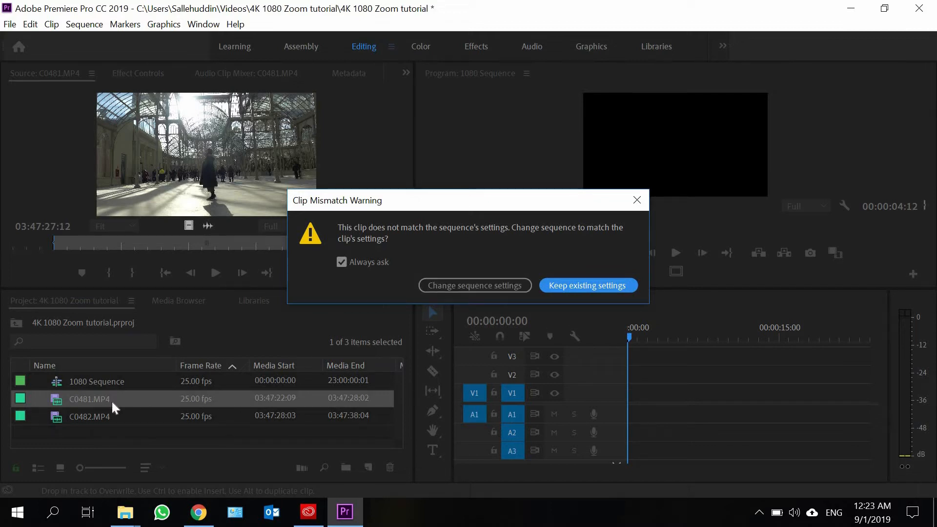
click(609, 289)
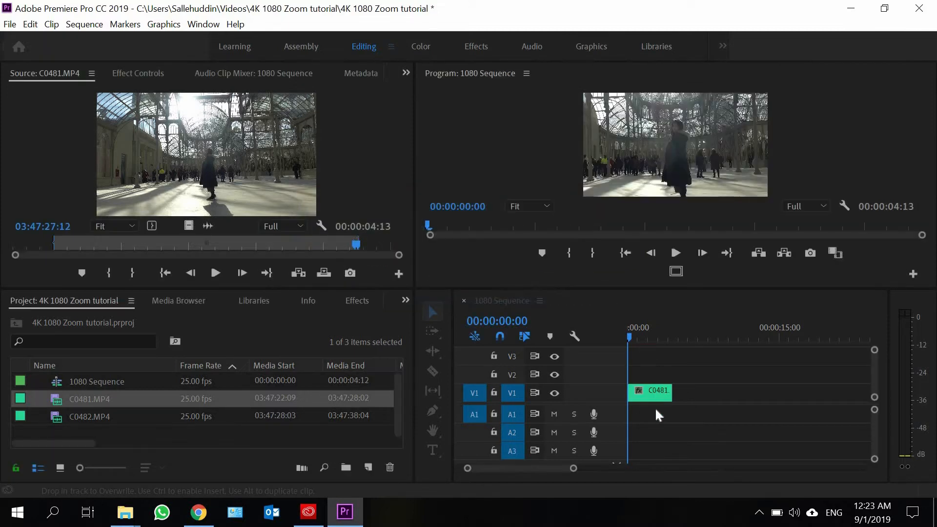
drag(631, 338, 664, 397)
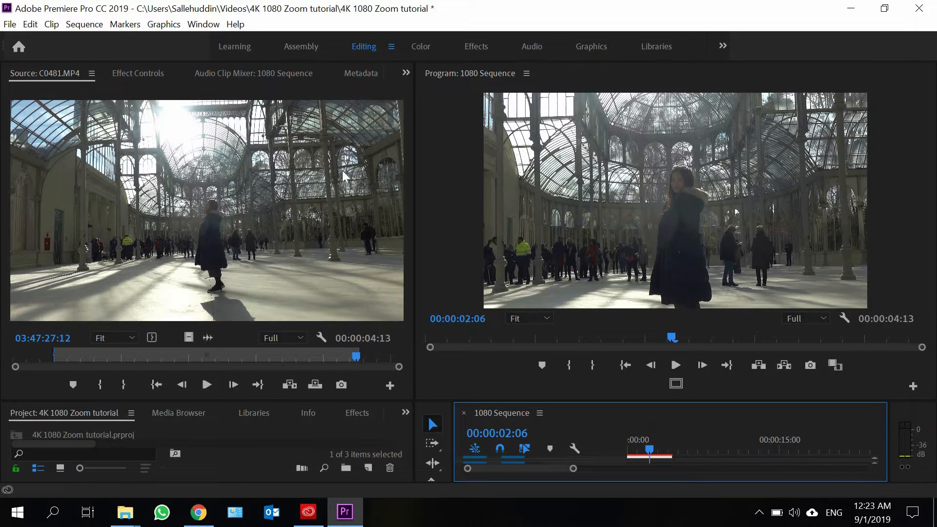
Show the effect controls of the C0481 clip in the sequence and enlarge their area to reveal more properties.
click(161, 74)
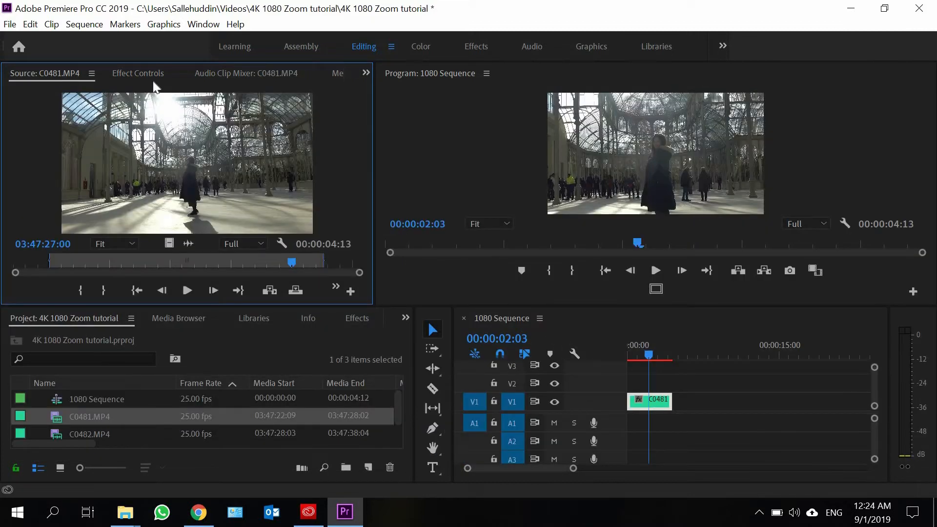
click(155, 80)
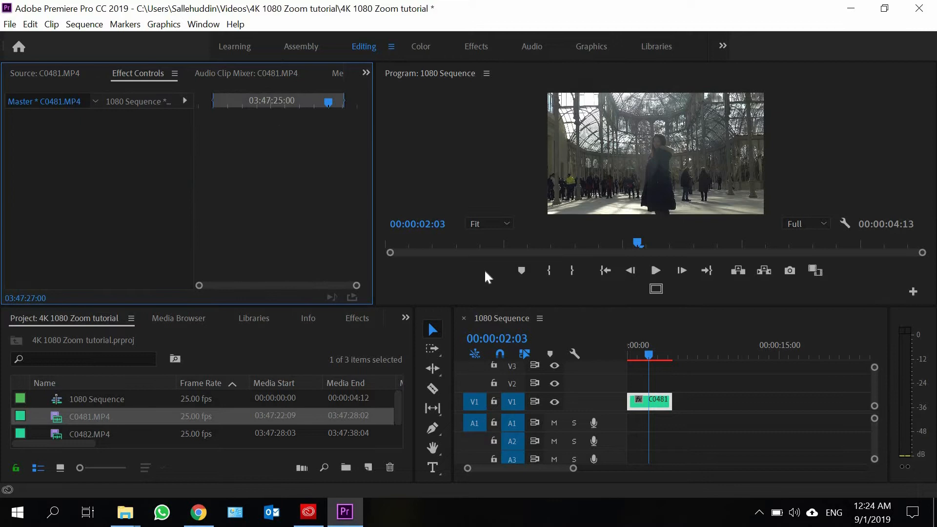
click(644, 402)
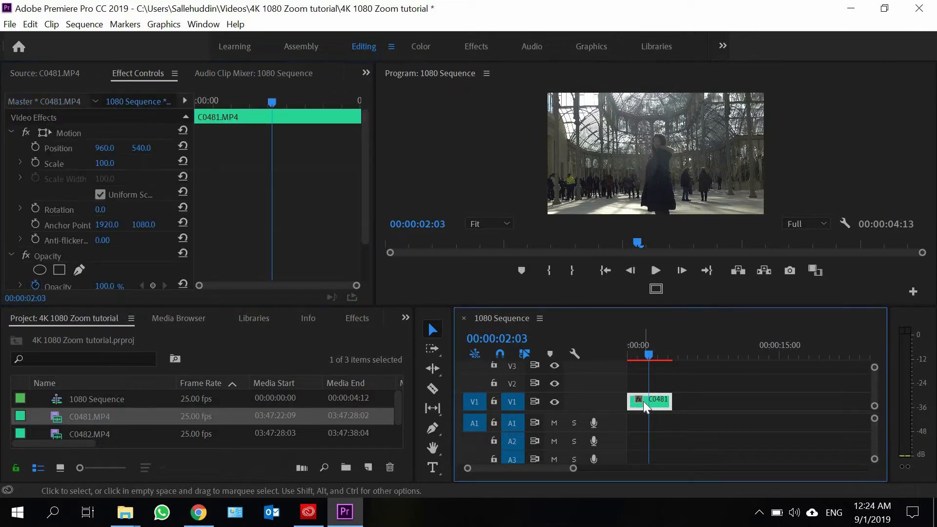
drag(390, 306, 396, 330)
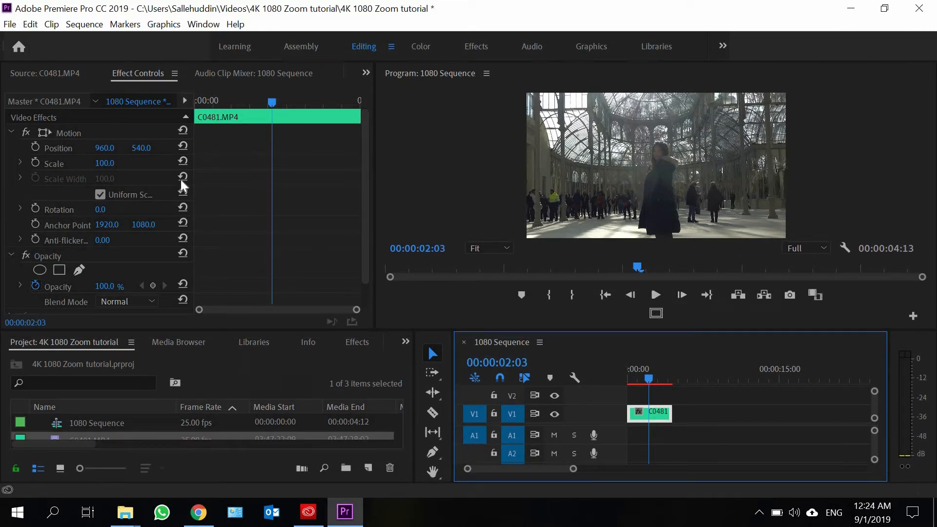
Try enlarging the clip's Scale to 159 and beyond, and reset it to 100.
mouse_move(111, 167)
mouse_down()
mouse_move(80, 167)
mouse_move(116, 169)
mouse_up()
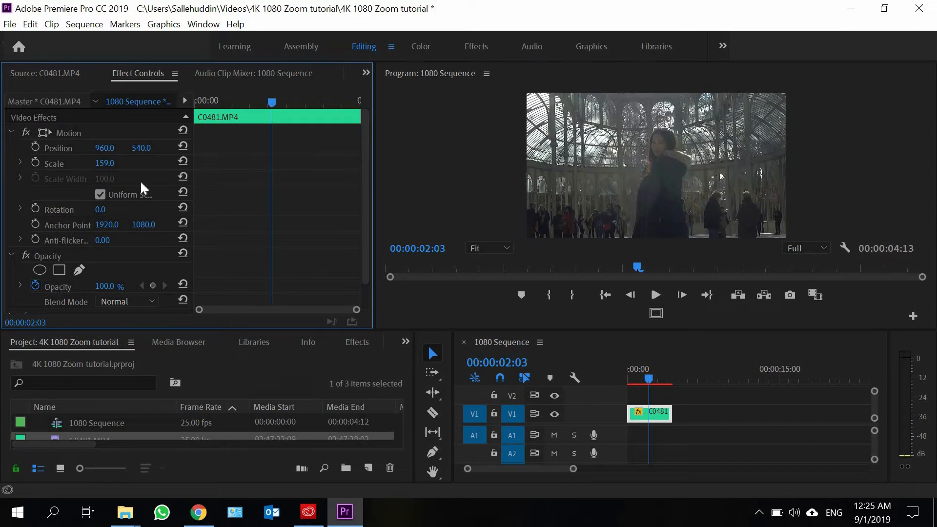
drag(108, 162, 170, 163)
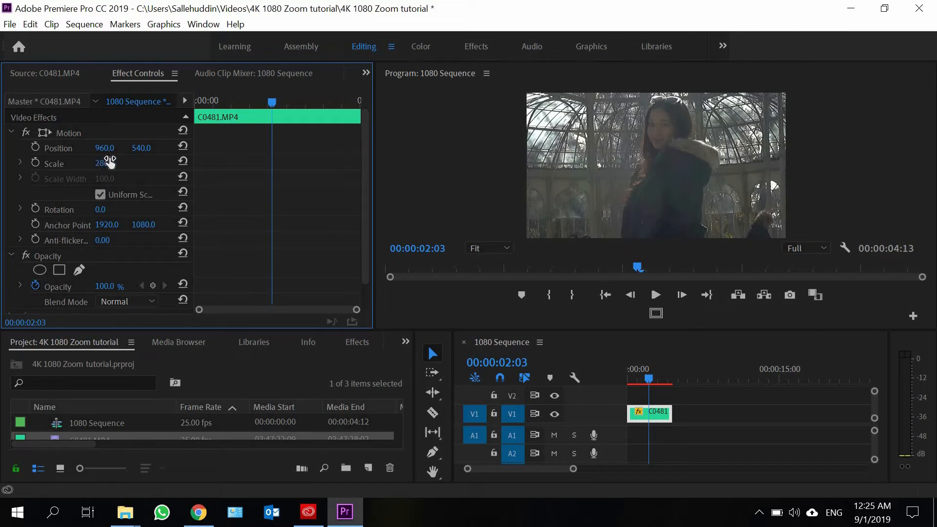
click(116, 162)
text(100)
key(Return)
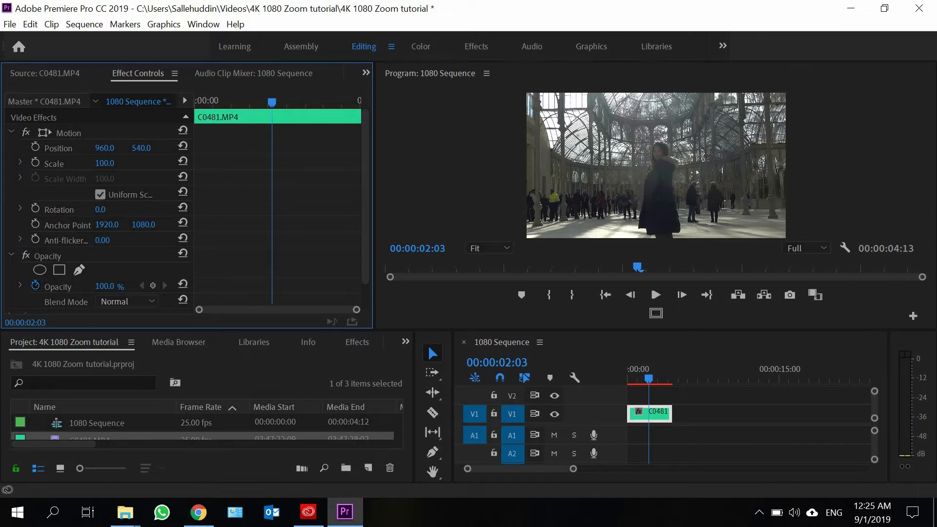
Reframe the woman in the shot by adjusting the clip's Position to 931, 492.
drag(141, 147, 295, 154)
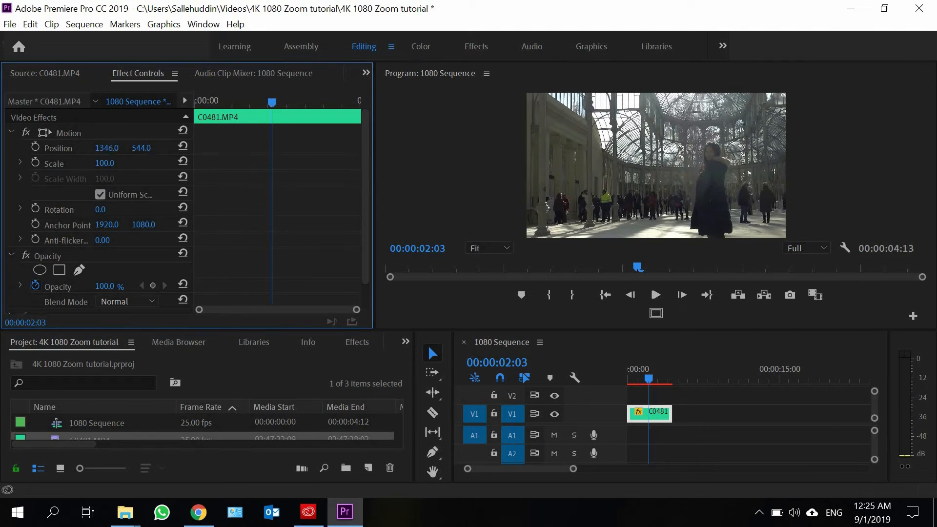
drag(141, 148, 155, 147)
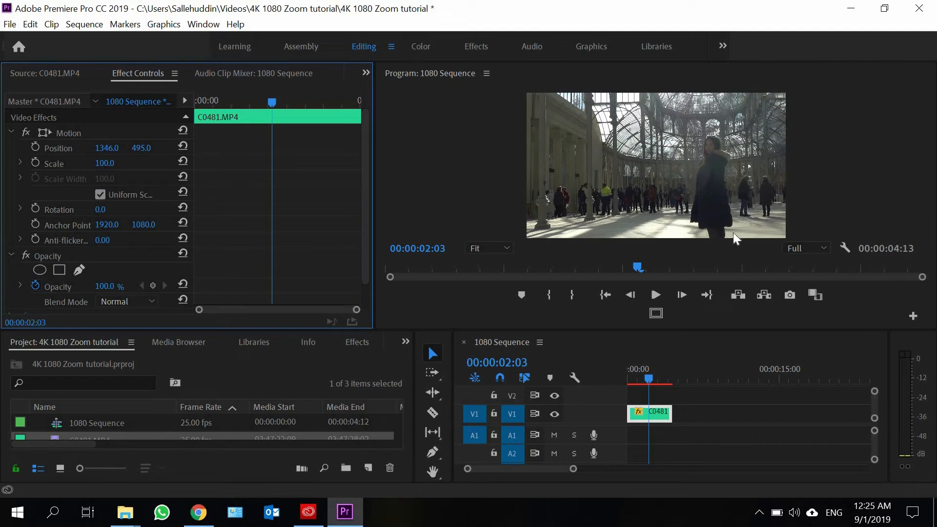
mouse_move(149, 151)
mouse_down()
mouse_move(1, 147)
mouse_move(162, 150)
mouse_up()
Add Scale keyframes of 100 at the start of the clip and at 00:00:04:08.
click(606, 294)
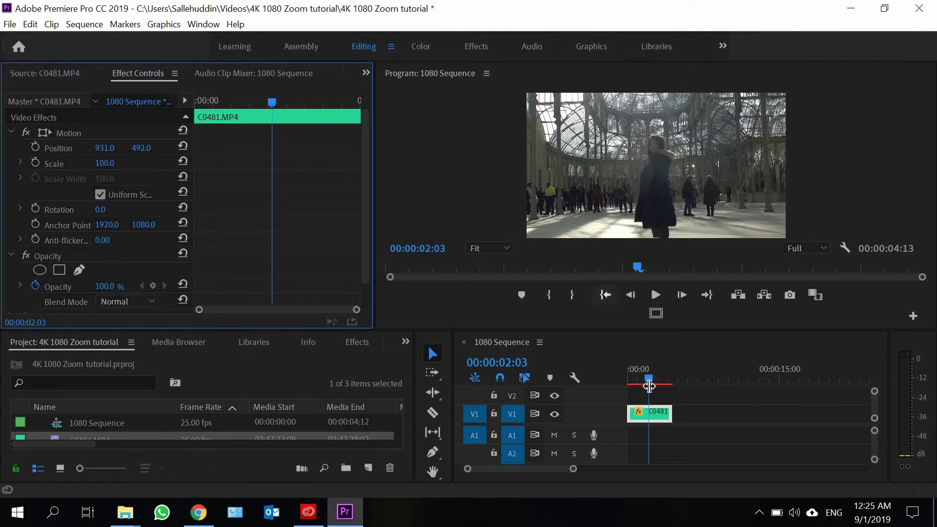
click(36, 163)
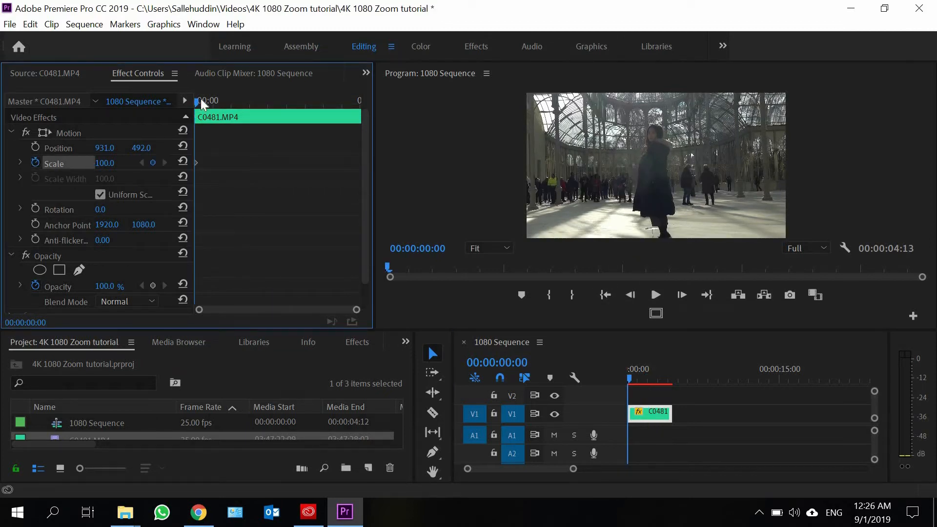
drag(197, 101, 355, 133)
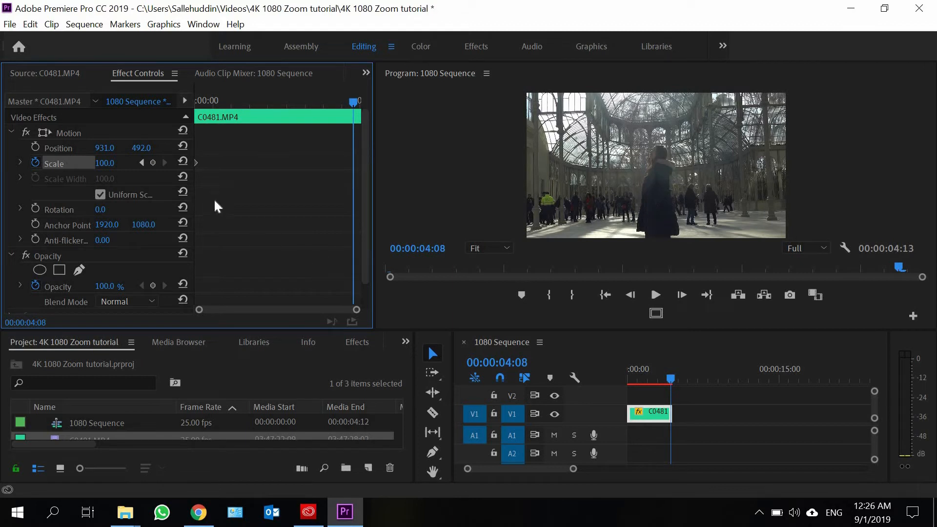
click(153, 162)
Set the Scale keyframe at the start of the clip to 62.
drag(352, 106, 181, 141)
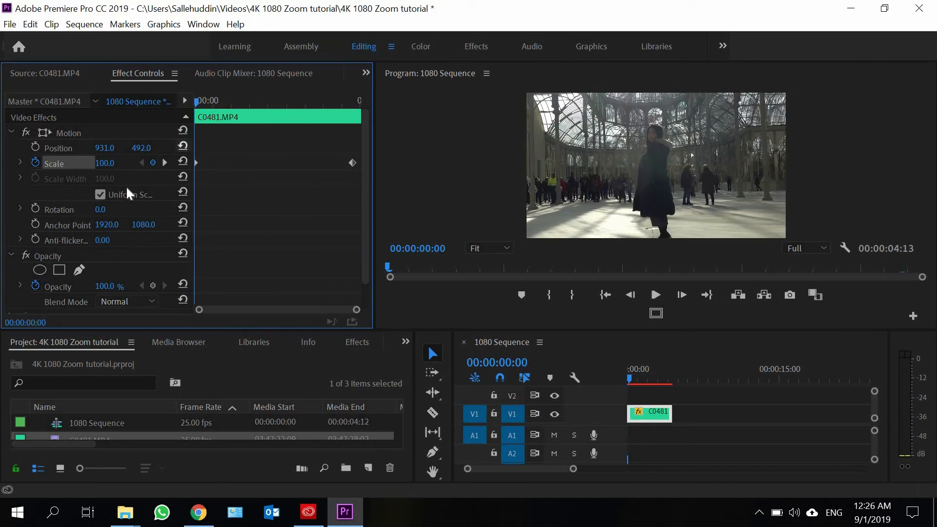
drag(109, 164, 93, 164)
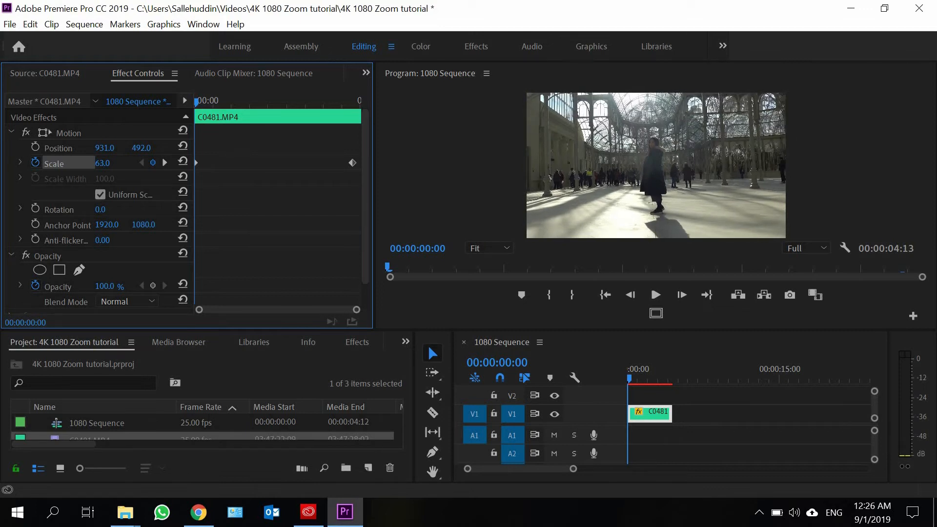
drag(102, 163, 102, 163)
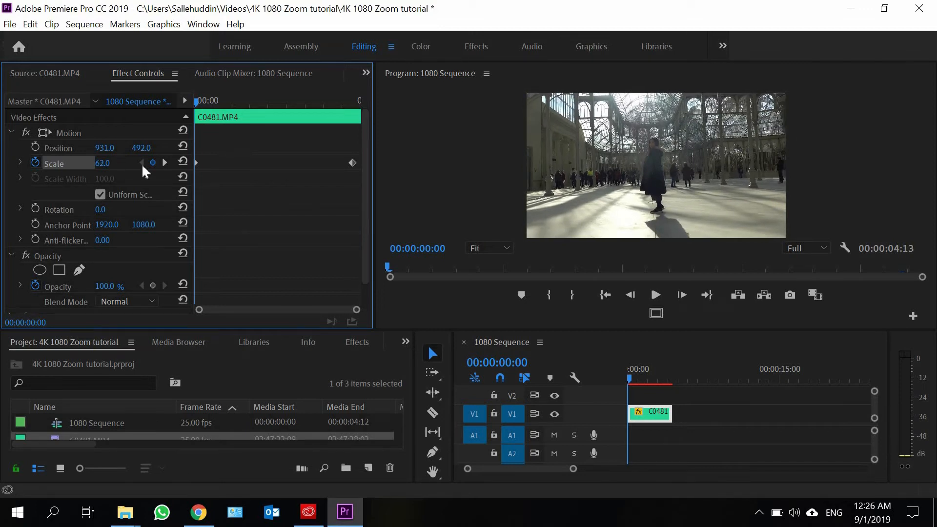
Play the sequence to review the zoom between the two Scale keyframes.
click(656, 294)
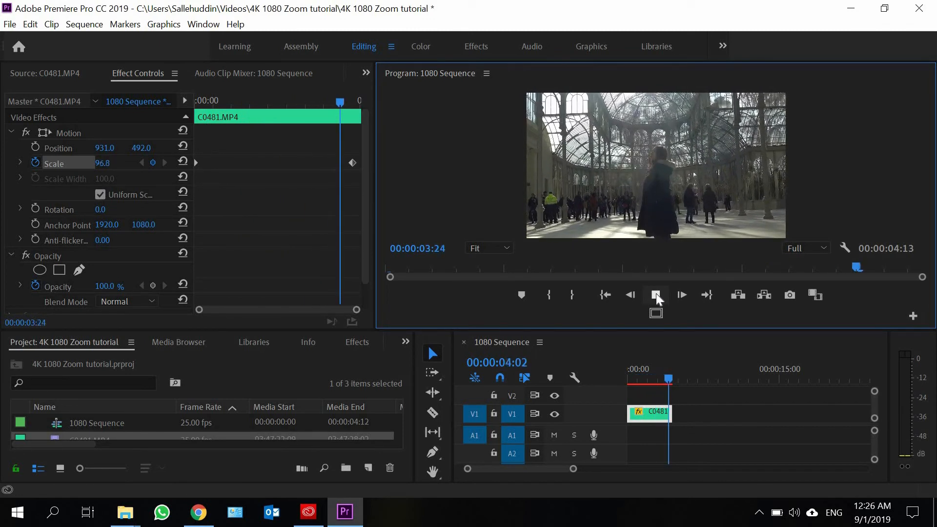
click(656, 293)
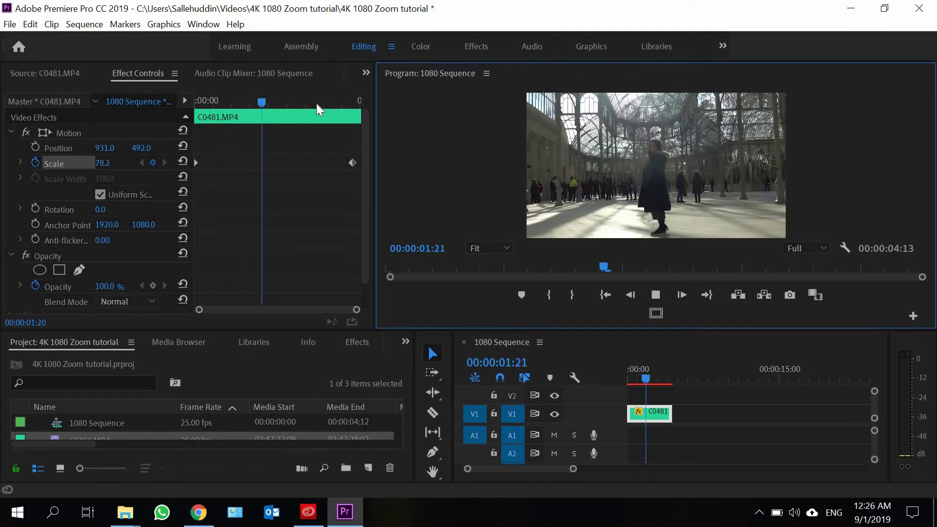
click(656, 295)
Widen the effect controls area and apply Ease In to the clip's ending Scale keyframe.
drag(375, 111, 441, 112)
click(417, 164)
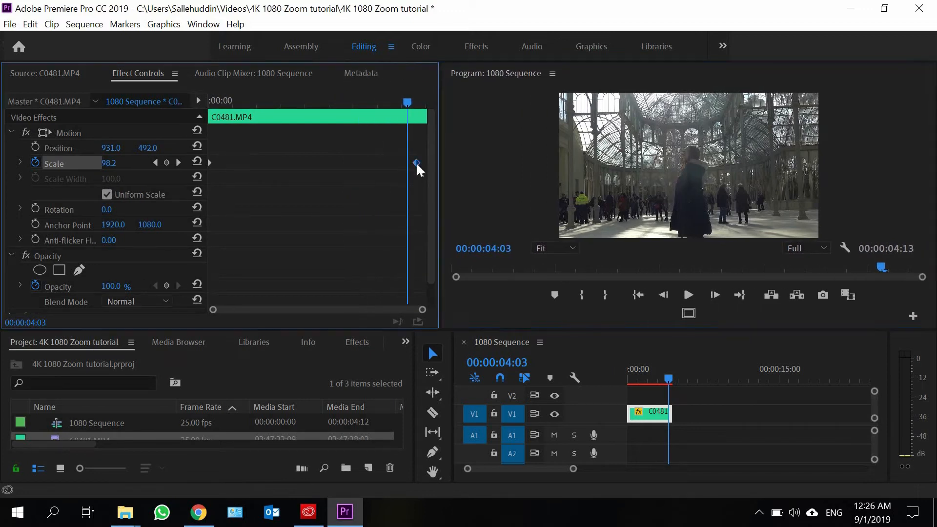
right_click(417, 164)
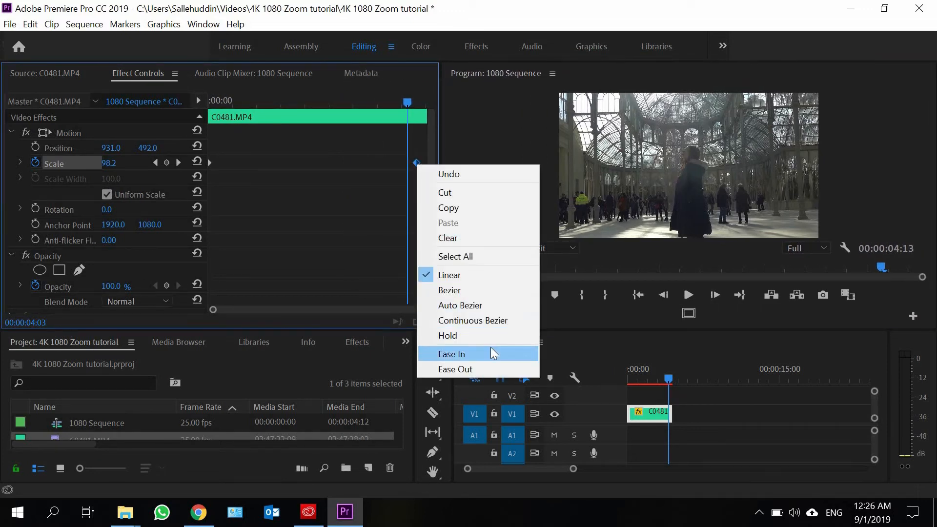
click(490, 348)
Play the eased zoom from the beginning and move the playhead to 00:00:04:07, beside the ending Scale keyframe.
drag(405, 105, 186, 112)
click(687, 295)
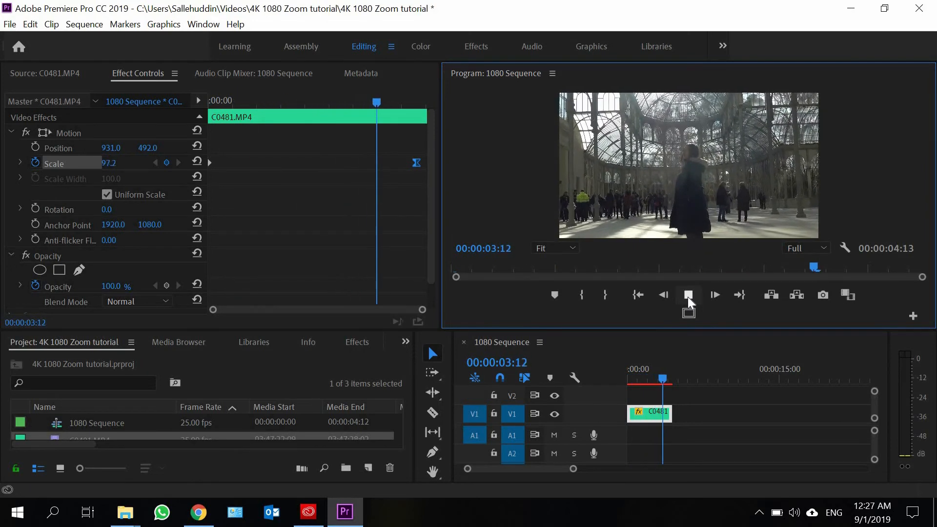
click(688, 296)
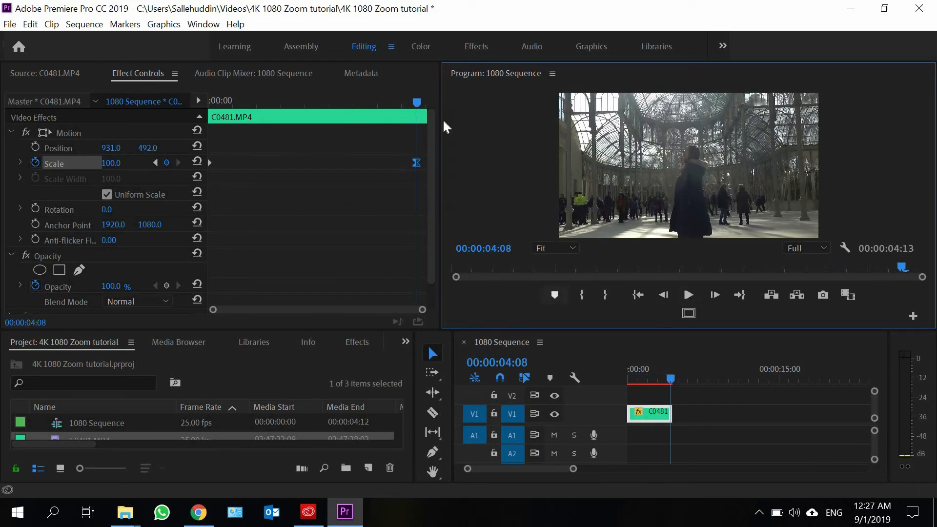
drag(417, 103, 418, 169)
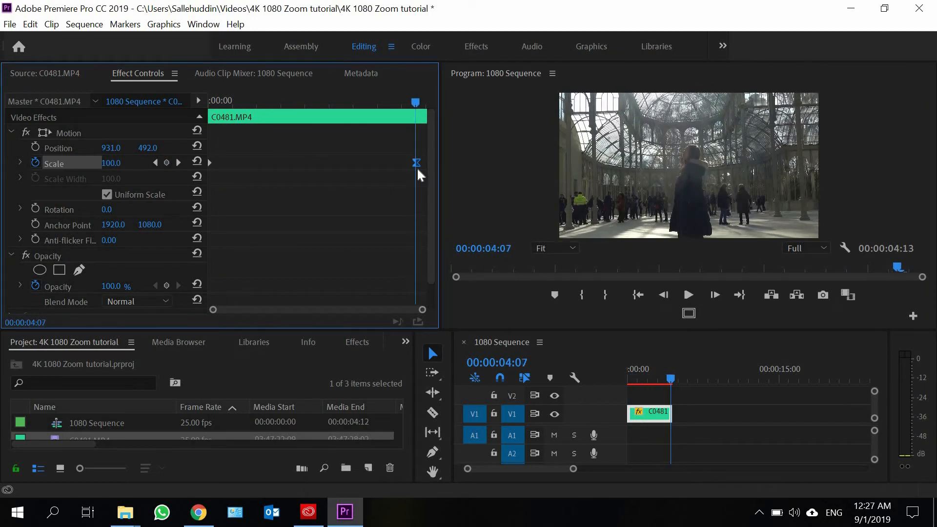
Resize the panels to reveal C0482.MP4, open it as the source, and place only its video on V1 directly after C0481.MP4.
drag(372, 331, 376, 300)
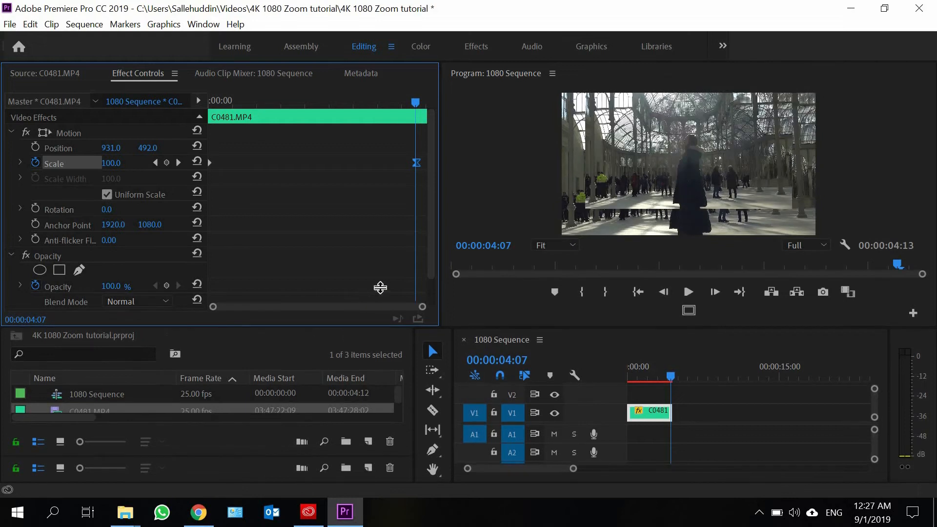
drag(368, 247, 333, 248)
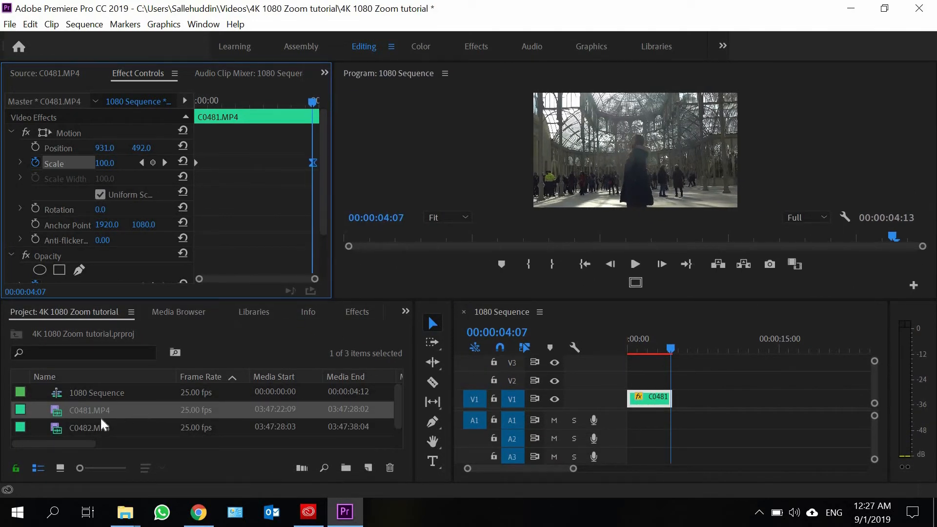
double_click(57, 434)
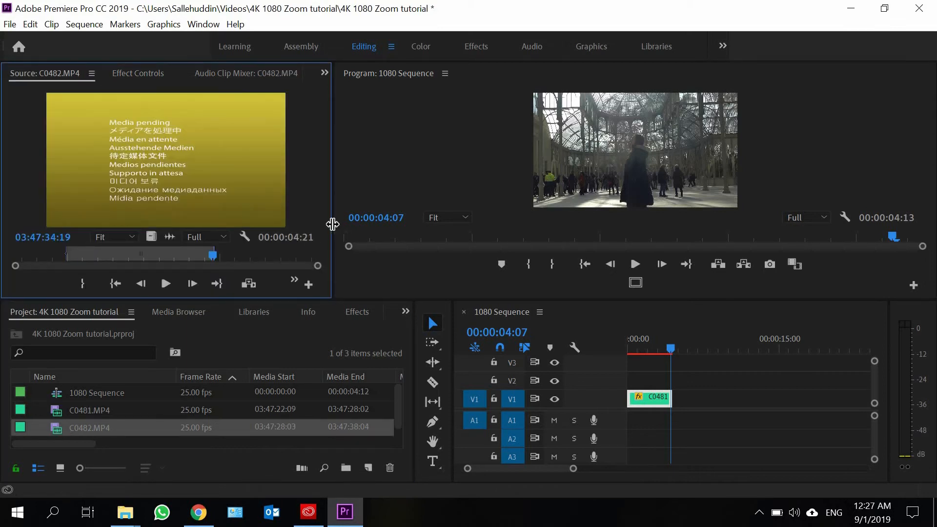
drag(363, 225, 406, 226)
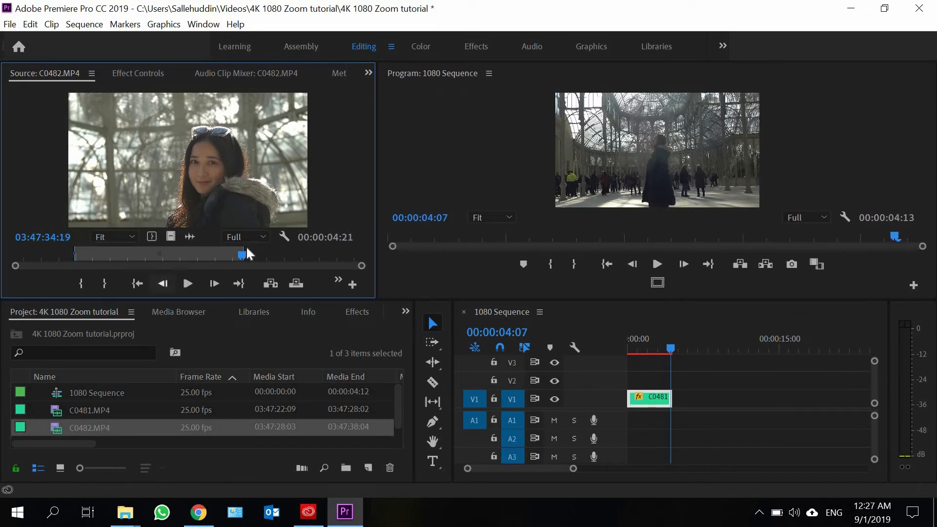
drag(169, 238, 681, 404)
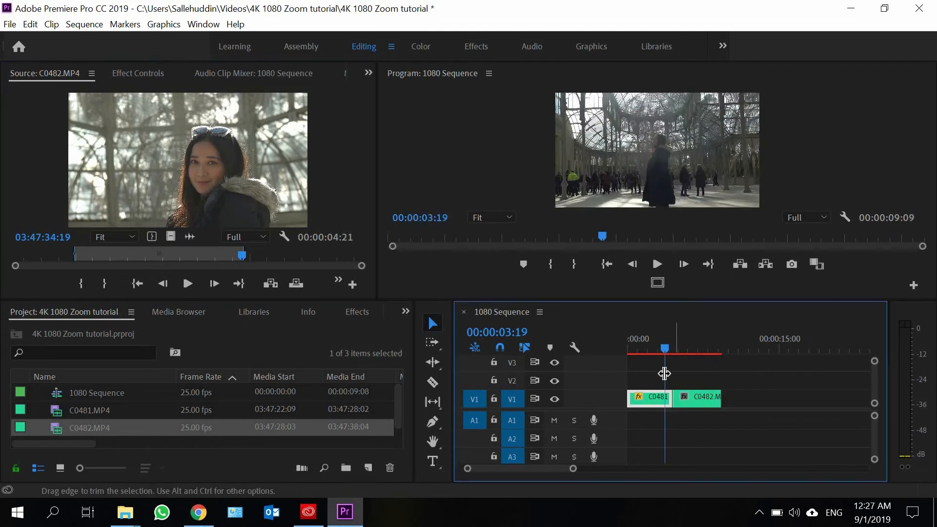
Move the playhead to 00:00:06:08 over the C0482.MP4 clip in the sequence and set the clip's Scale to 50.
drag(665, 348, 691, 352)
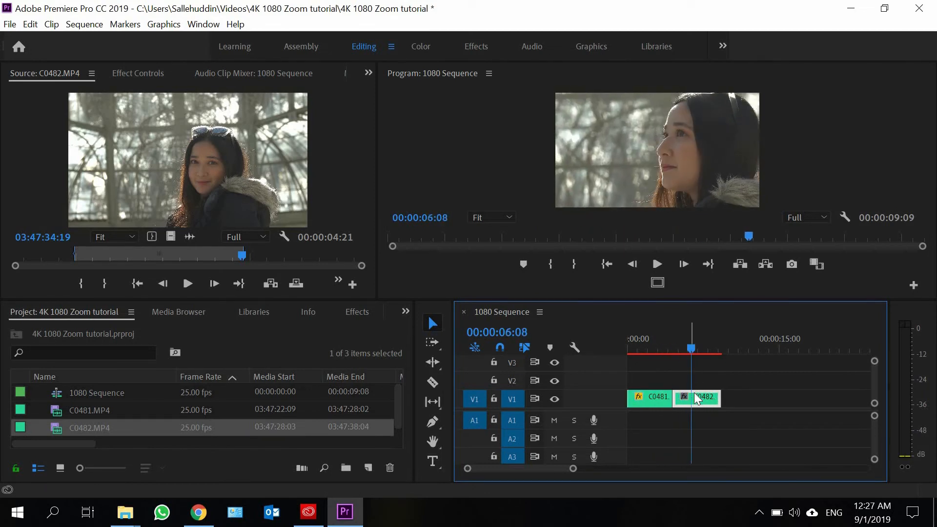
click(141, 74)
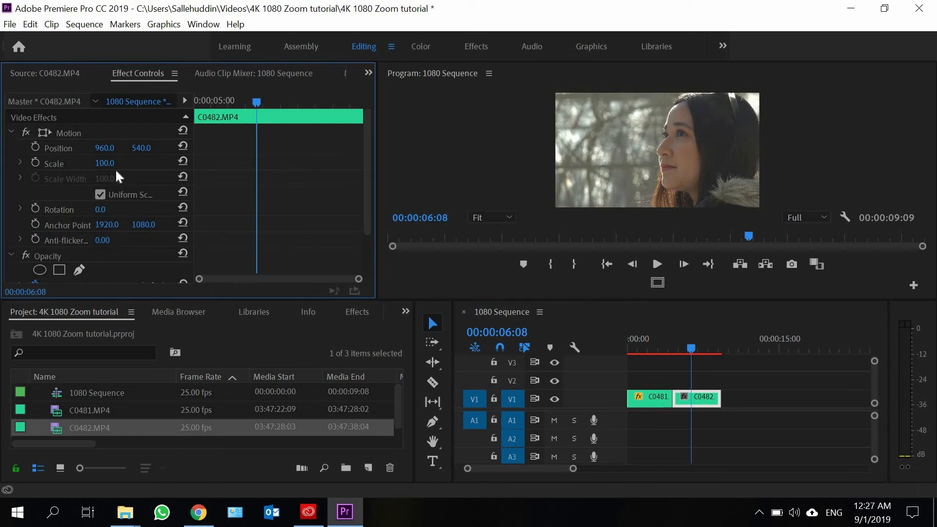
drag(104, 164, 80, 163)
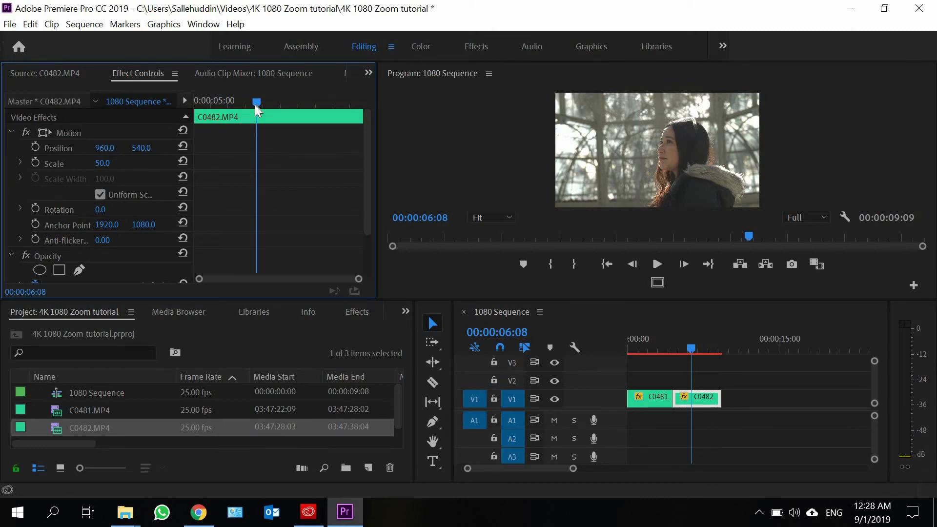
Play both clips from the start of the sequence and render the sequence for smooth playback.
drag(691, 351, 617, 357)
click(656, 264)
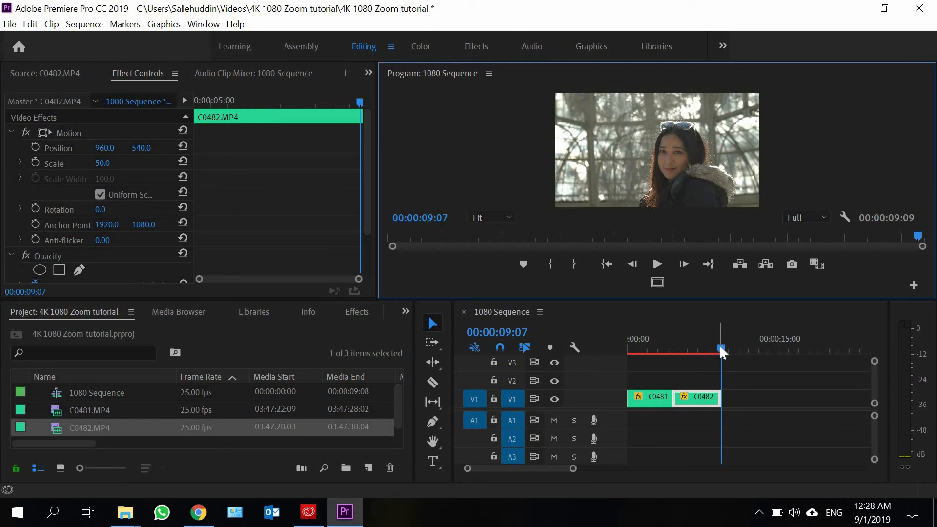
key(Return)
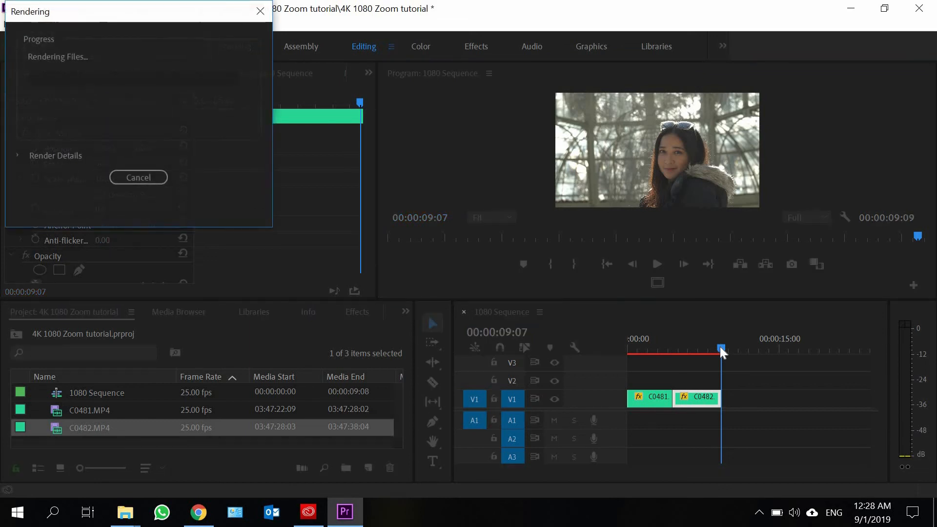